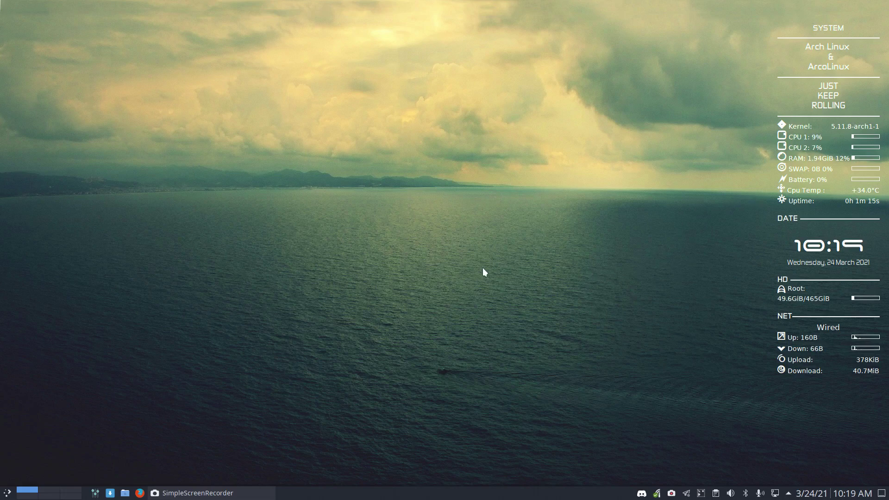
- Run 'yay mailspring' in the Yakuake drop-down terminal to search the AUR
key(ctrl+alt+t)
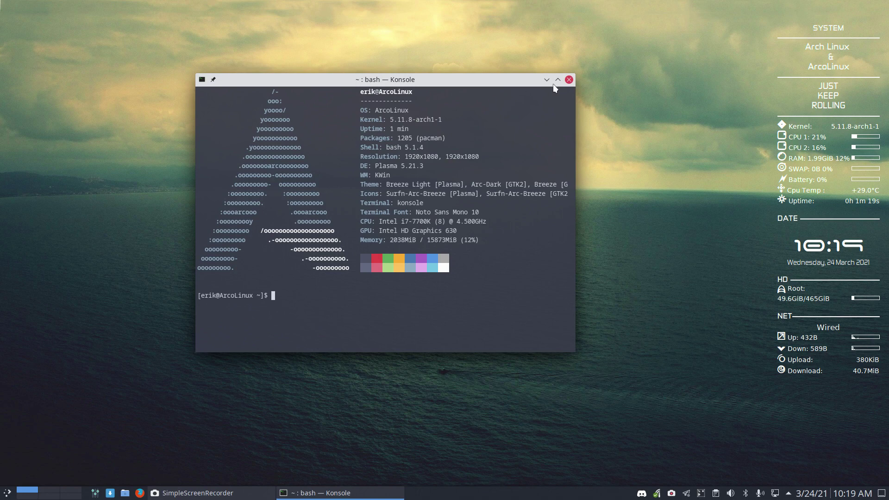
click(569, 81)
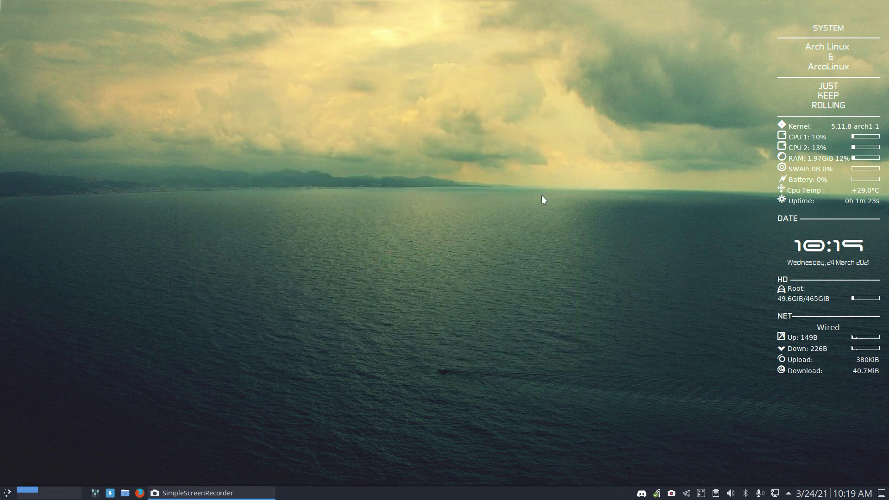
key(F12)
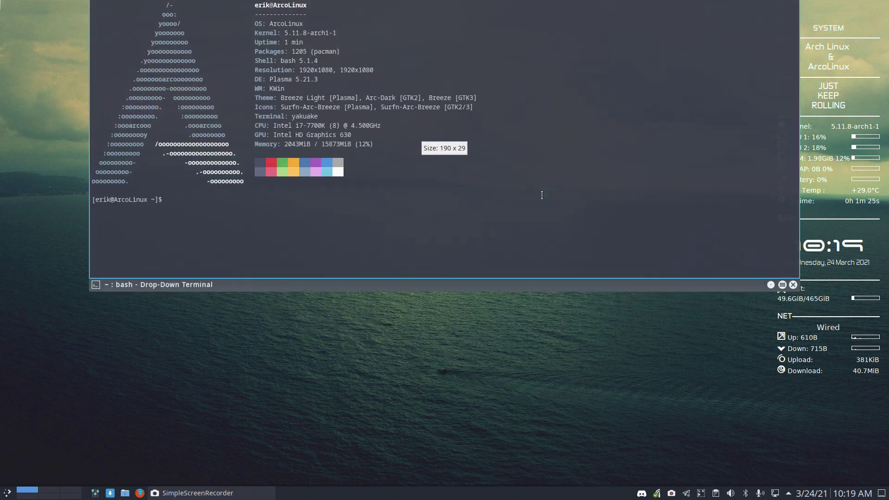
text(yay mail)
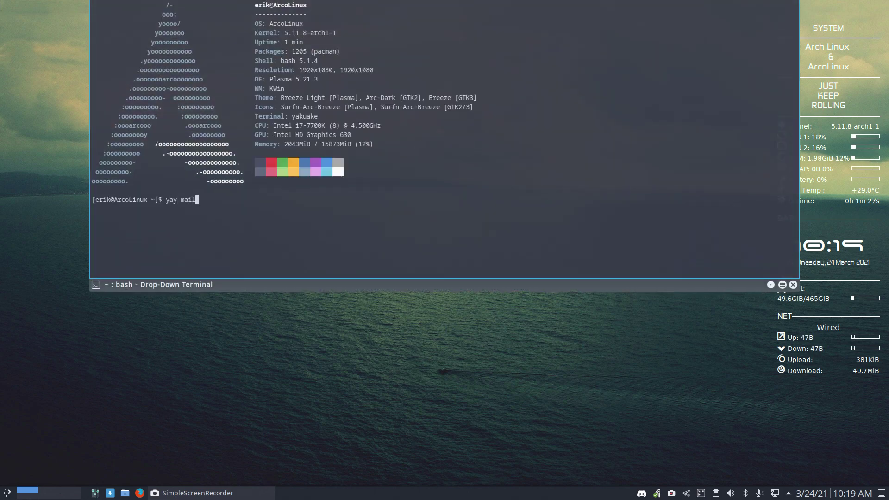
text(spring)
key(Return)
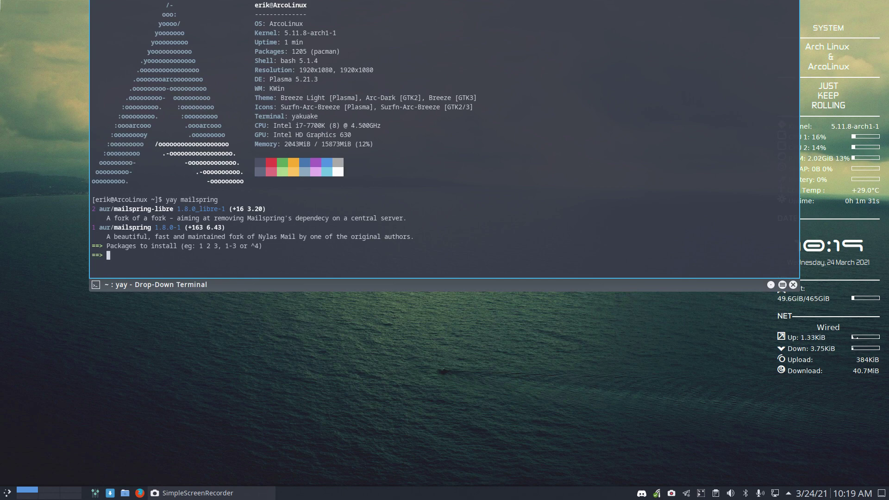
- Choose package 1, skip diffs, enter the sudo password and confirm installing mailspring 1.8.0-1
text(1)
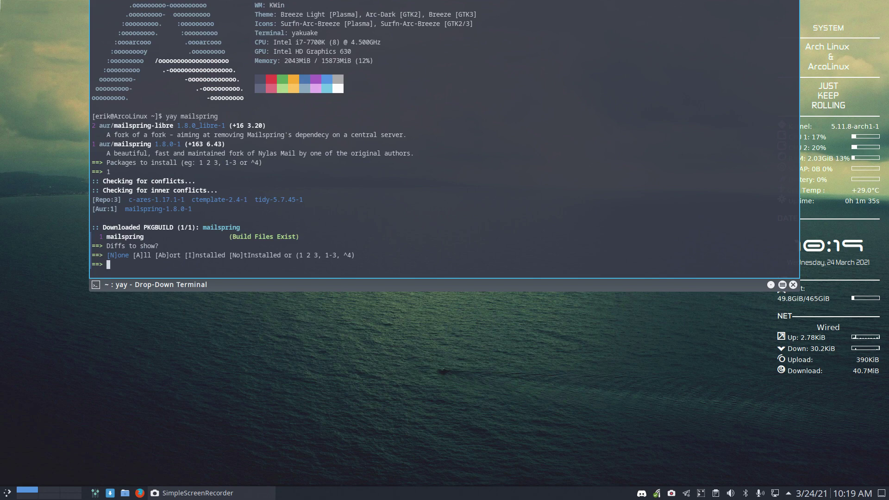
key(Return)
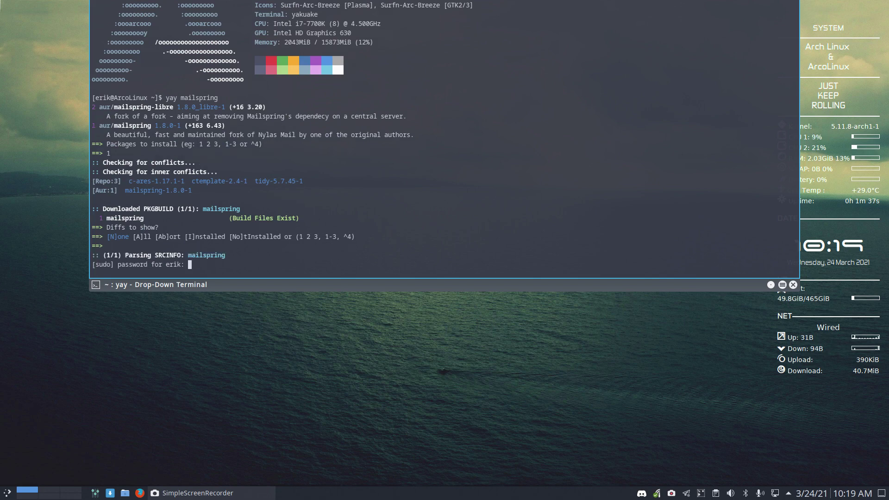
key(Return)
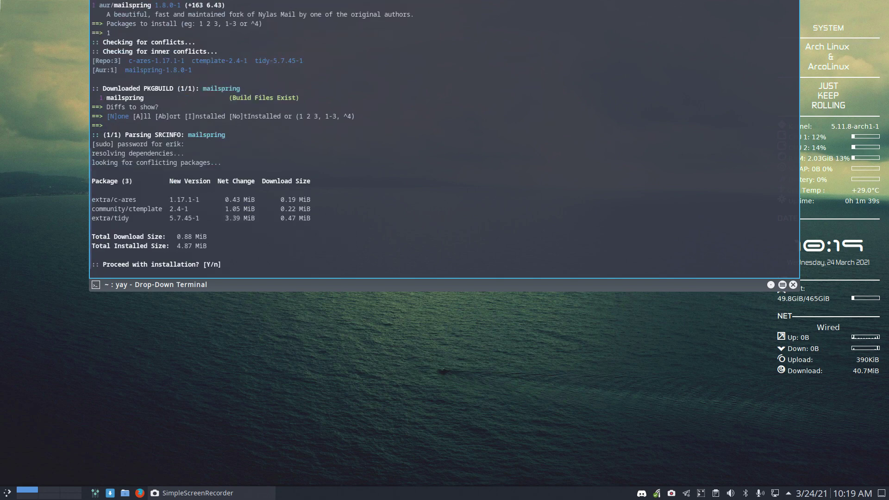
key(Return)
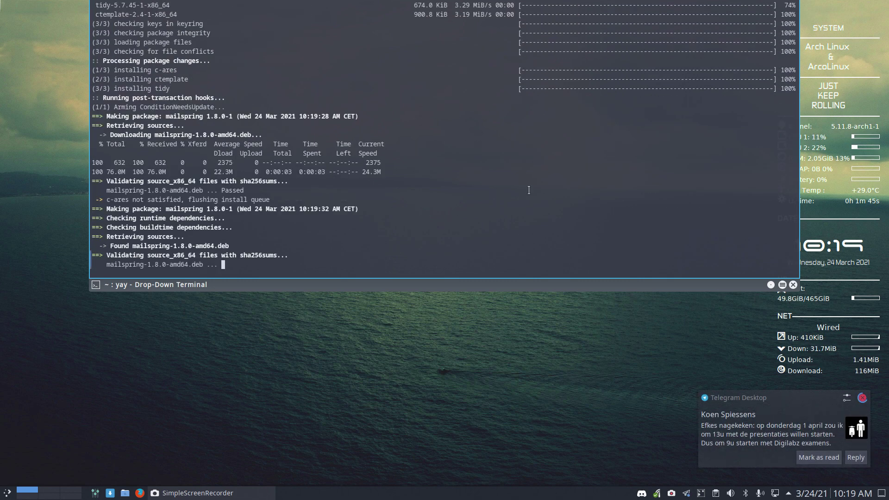
scroll(231, 146, up, 2)
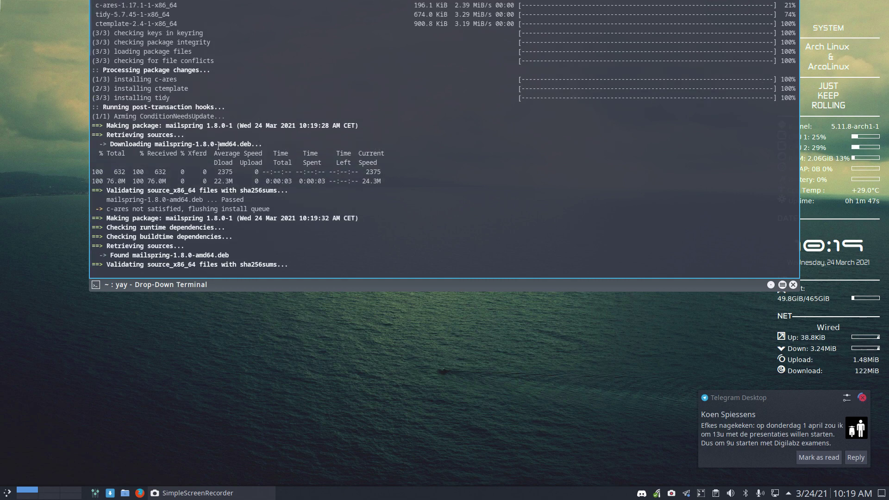
drag(218, 145, 250, 139)
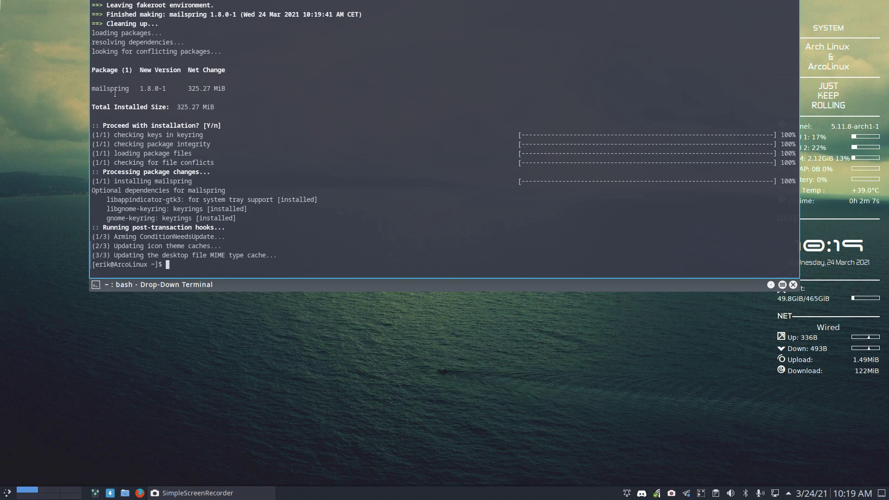
- Hide Yakuake with F12 and launch Mailspring by searching 'mail' in the application menu
triple_click(115, 95)
click(204, 239)
key(F12)
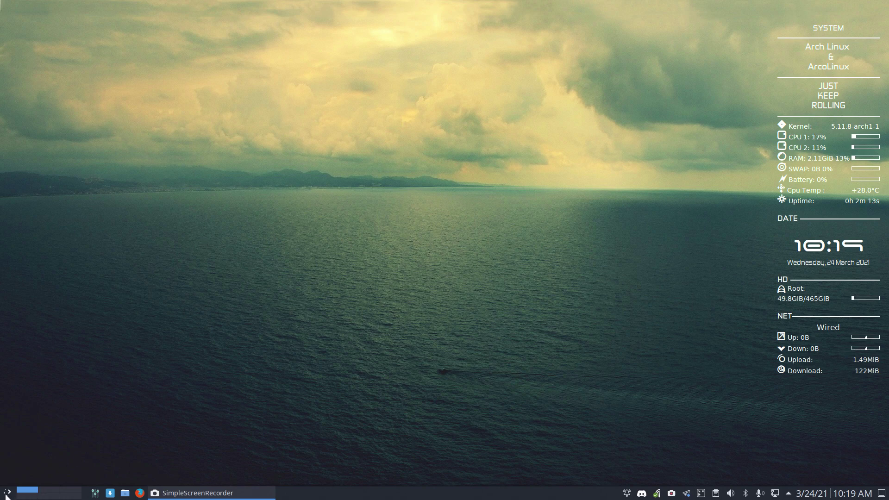
click(5, 494)
text(mail)
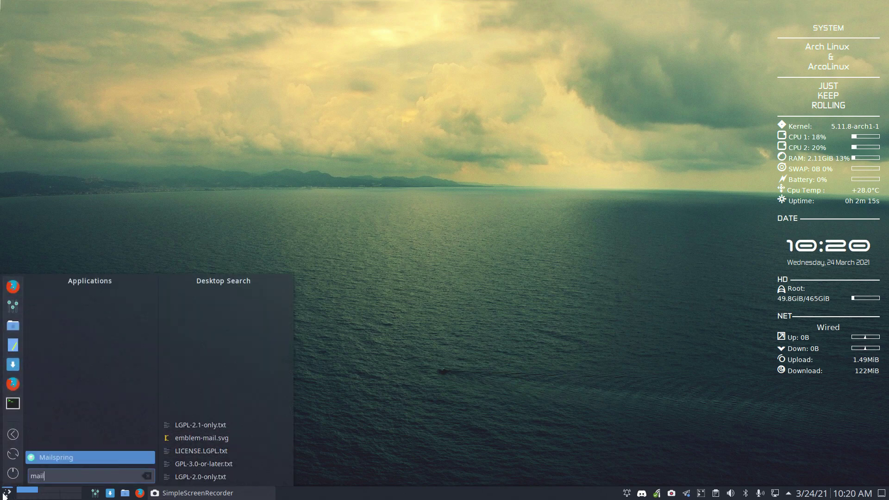
key(Return)
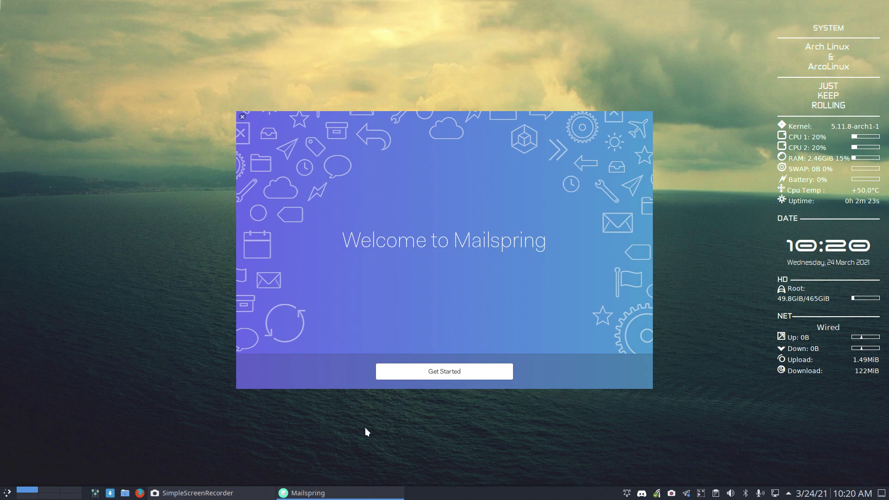
- Go from Get Started through each onboarding page to Create a Mailspring ID, then shift the window up-left
click(437, 370)
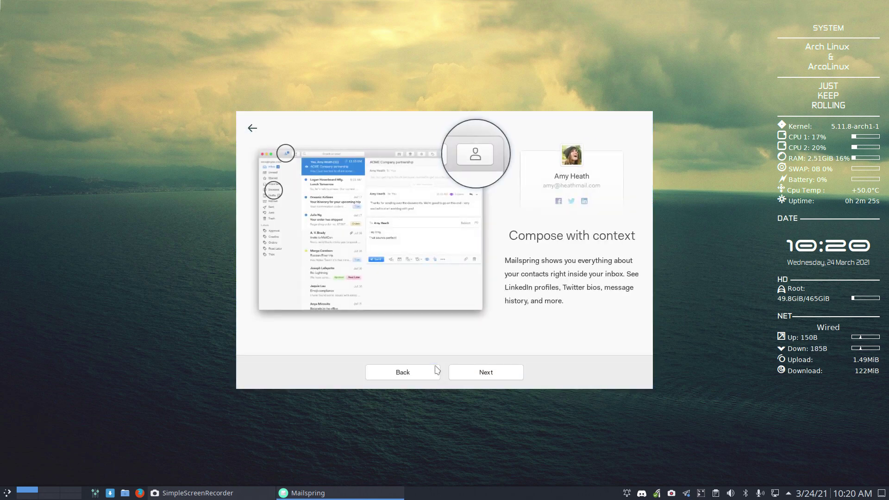
click(482, 375)
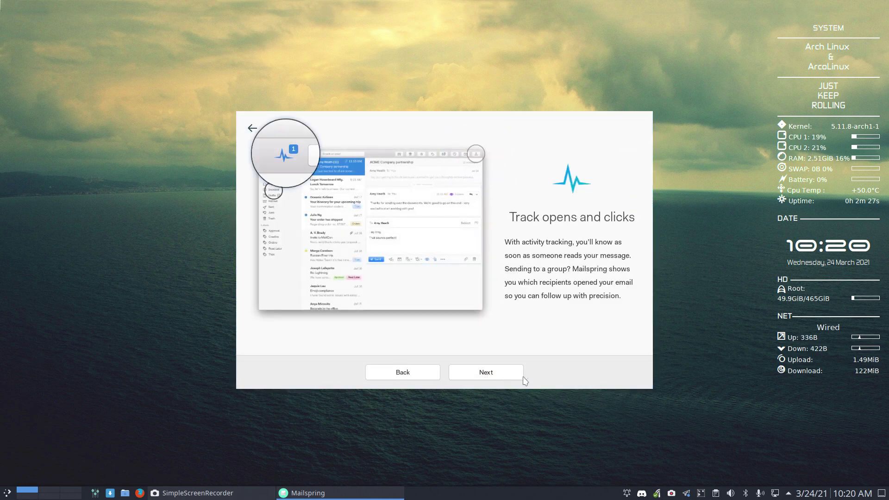
click(503, 373)
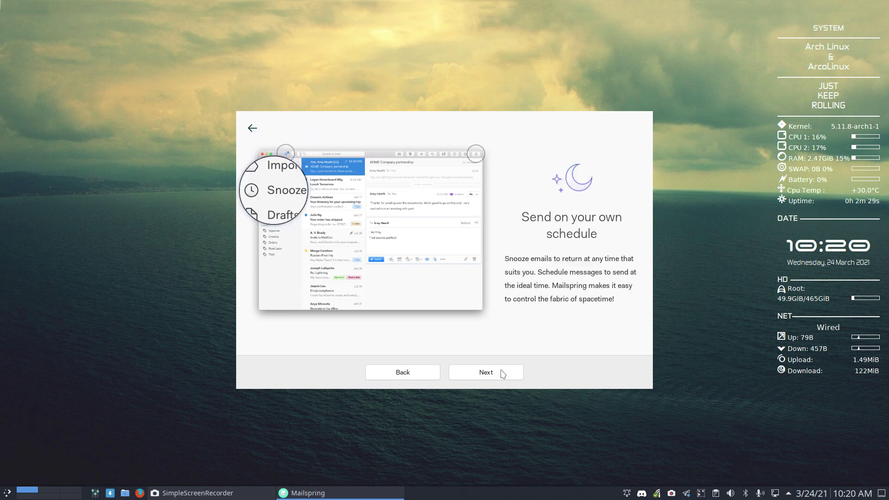
click(503, 373)
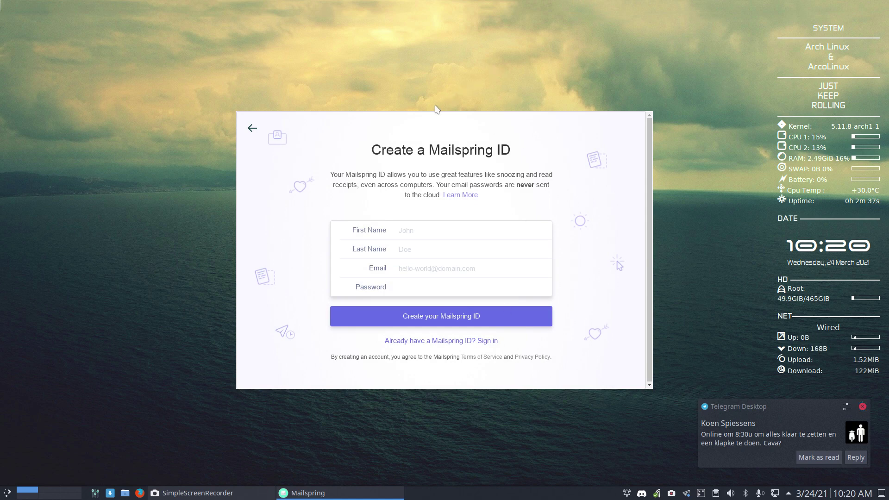
drag(431, 118, 413, 94)
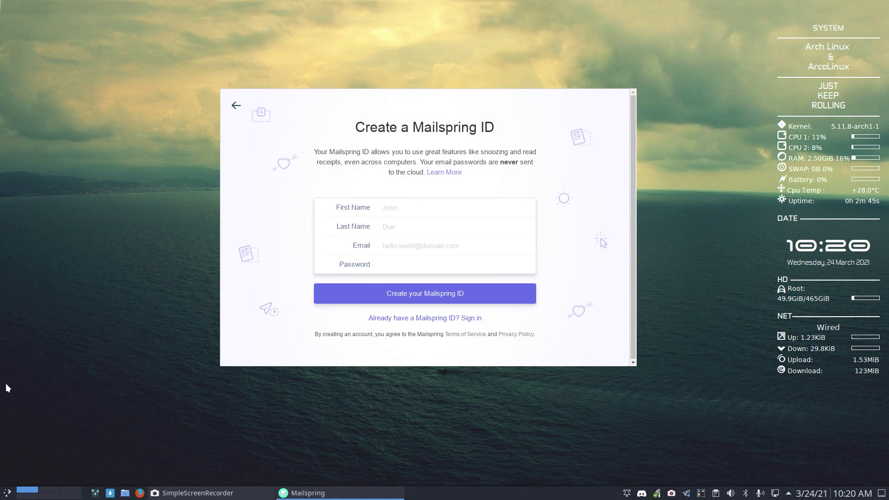
- Open the Updates settings page via a launcher search for 'upd', then close System Settings
click(7, 492)
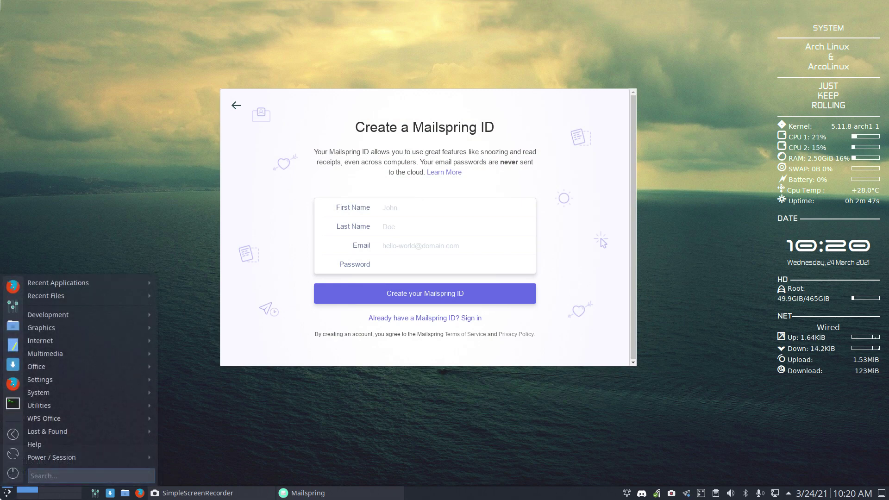
text(pam)
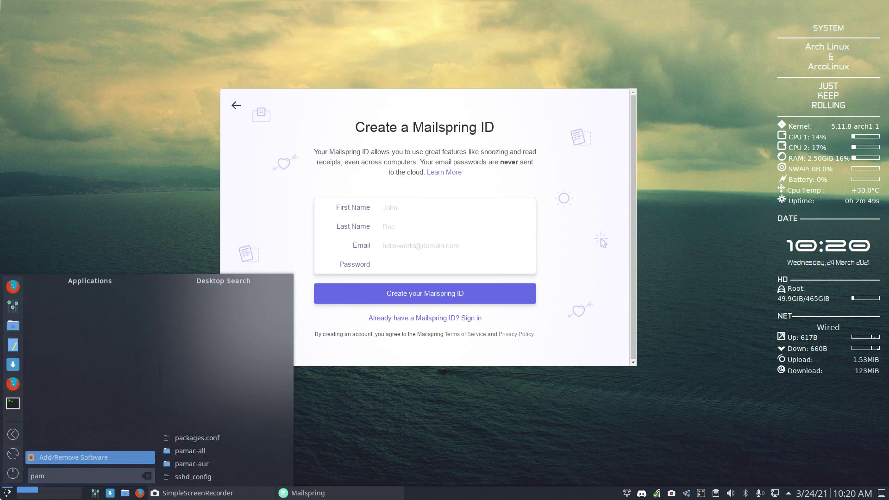
key(BackSpace)
key(BackSpace)
key(BackSpace)
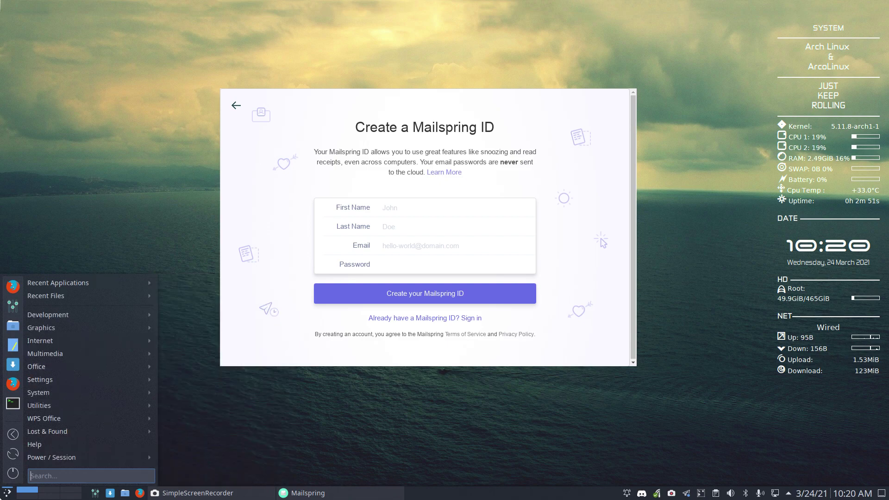
text(upd)
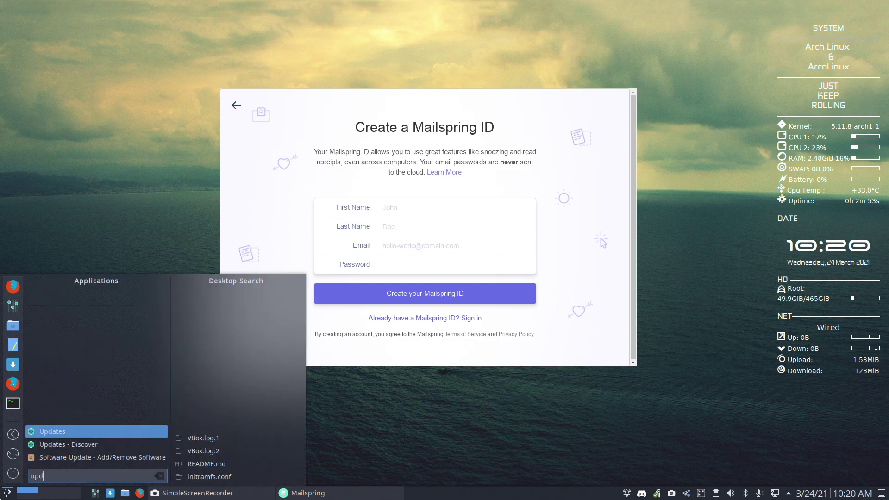
key(Return)
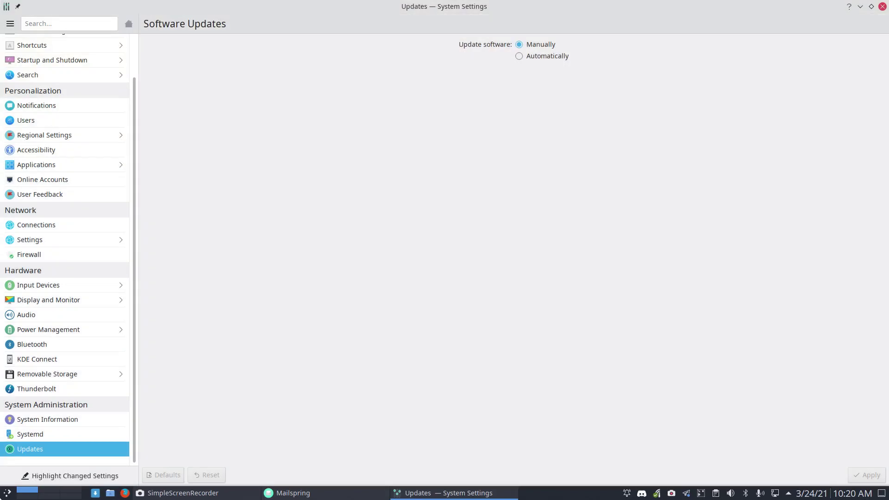
click(882, 7)
- Launch Software Update - Add/Remove Software from the launcher by searching 'upda'
click(7, 492)
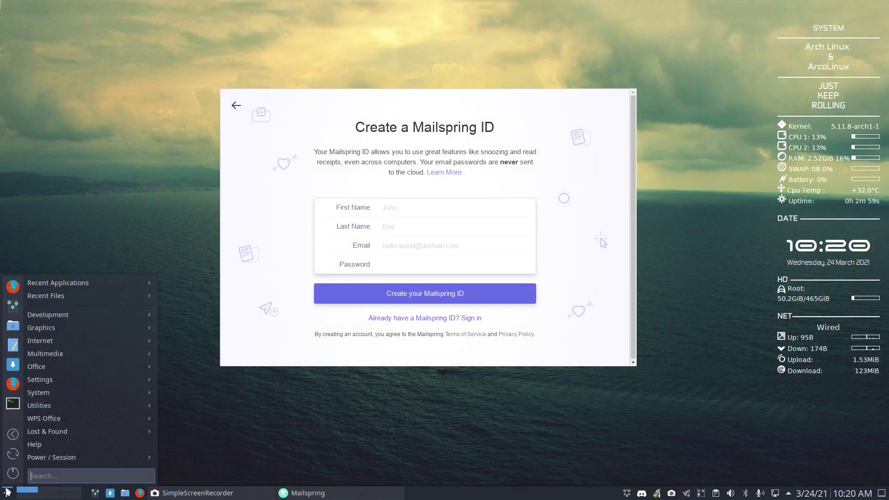
text(upda)
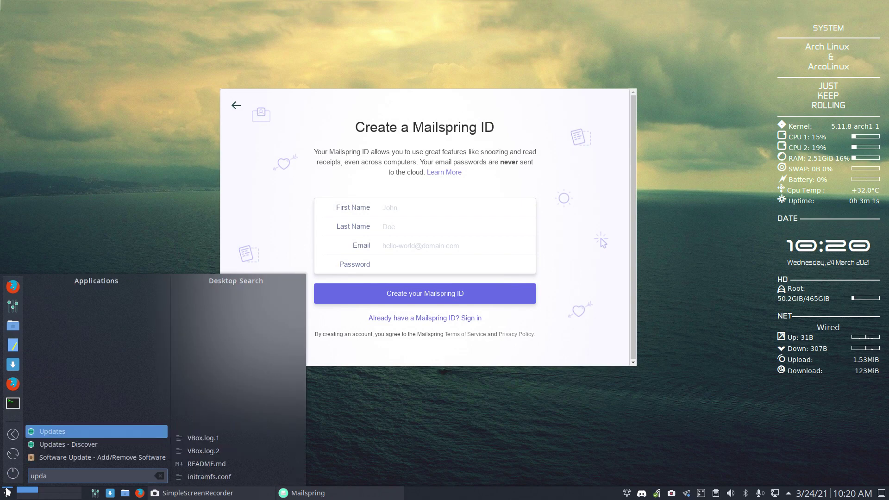
click(83, 457)
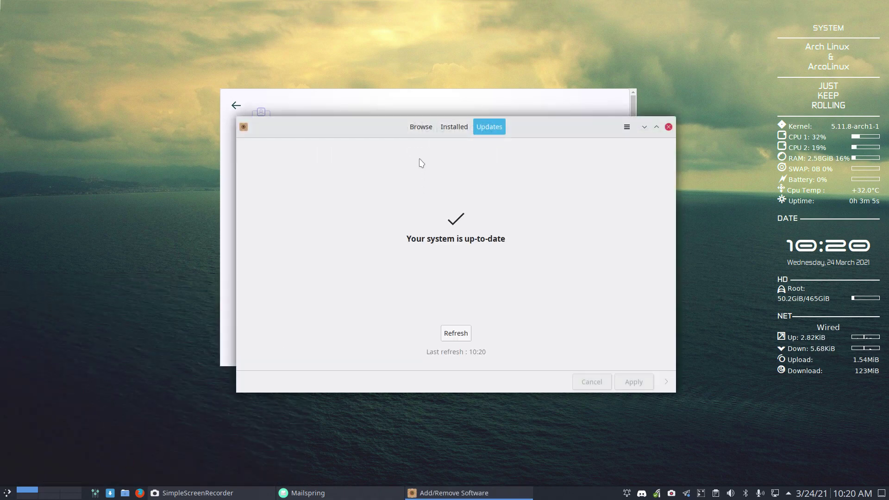
- Search Browse for 'mailst' and select the installed mailspring 1.8.0-1 package
click(423, 127)
click(261, 126)
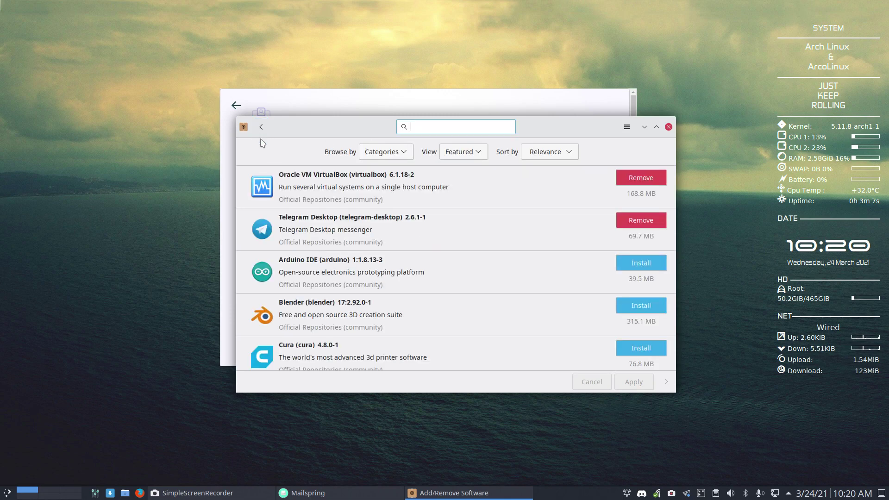
text(mailst)
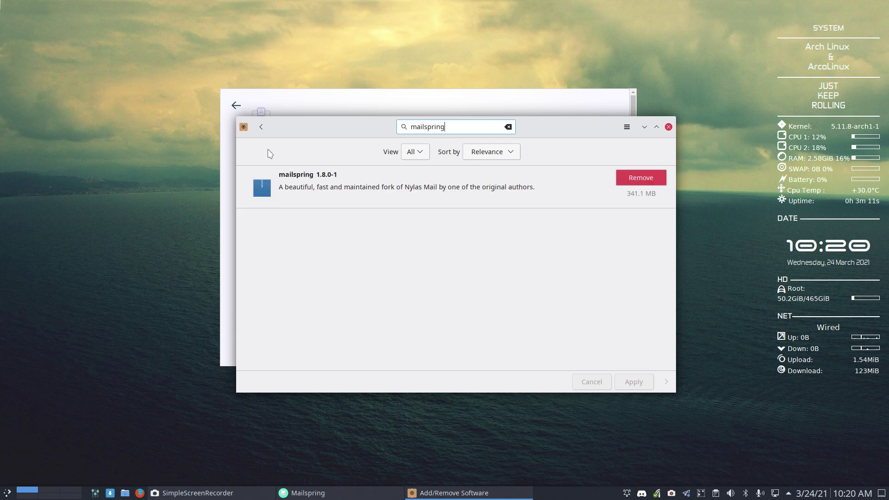
click(349, 195)
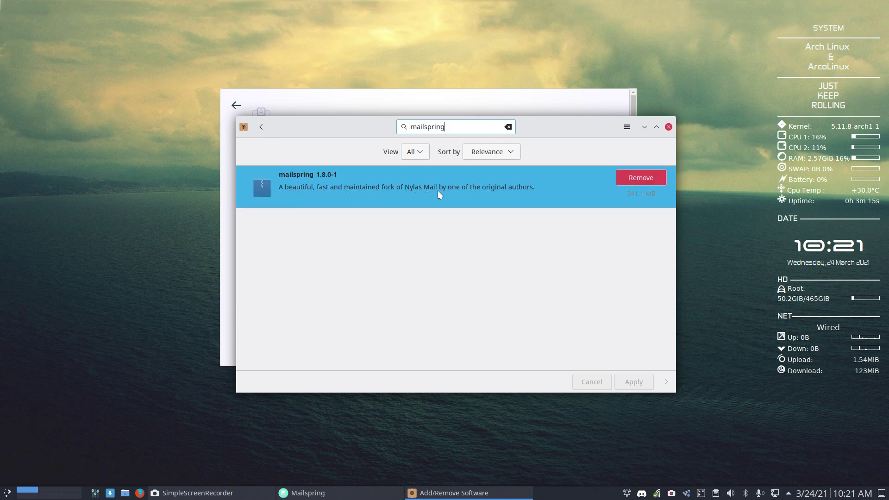
- Open getmailspring.com from mailspring's Details, minimize Firefox, and show the Dependencies list
click(495, 188)
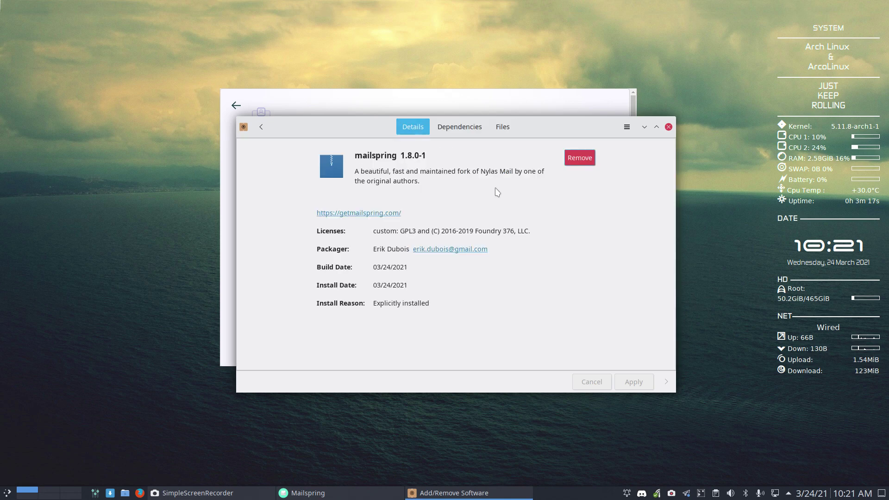
click(460, 125)
click(412, 126)
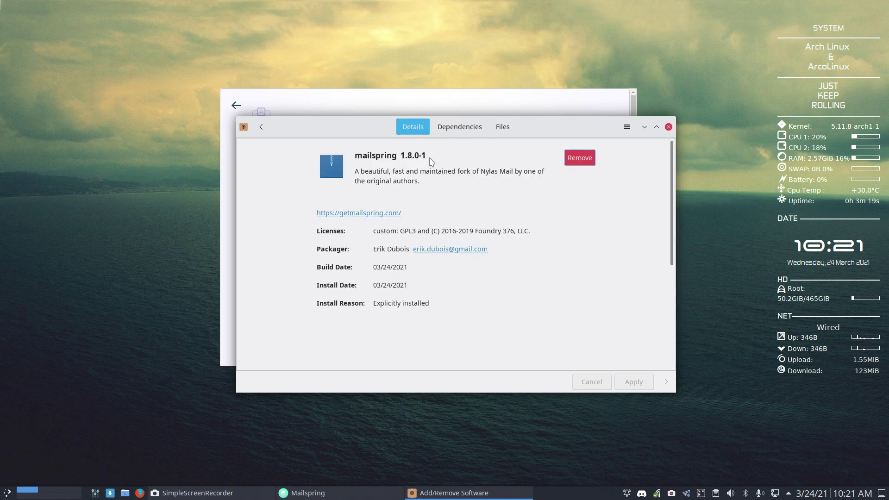
click(387, 214)
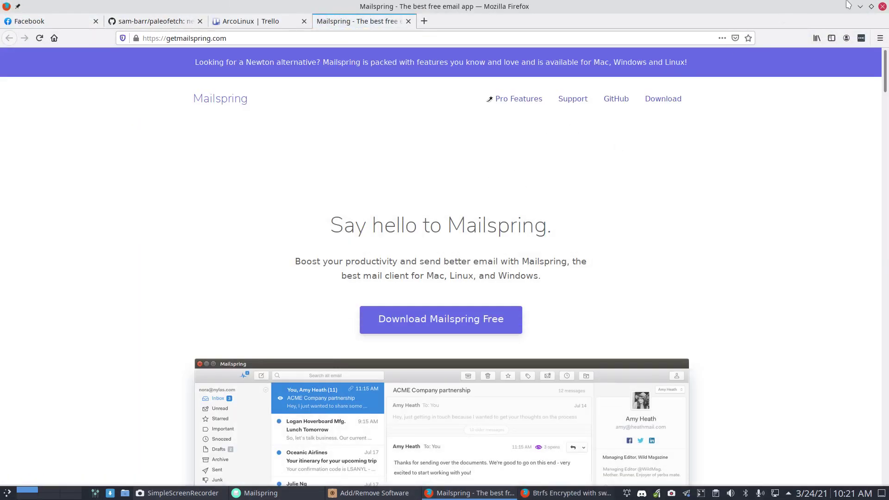
click(860, 7)
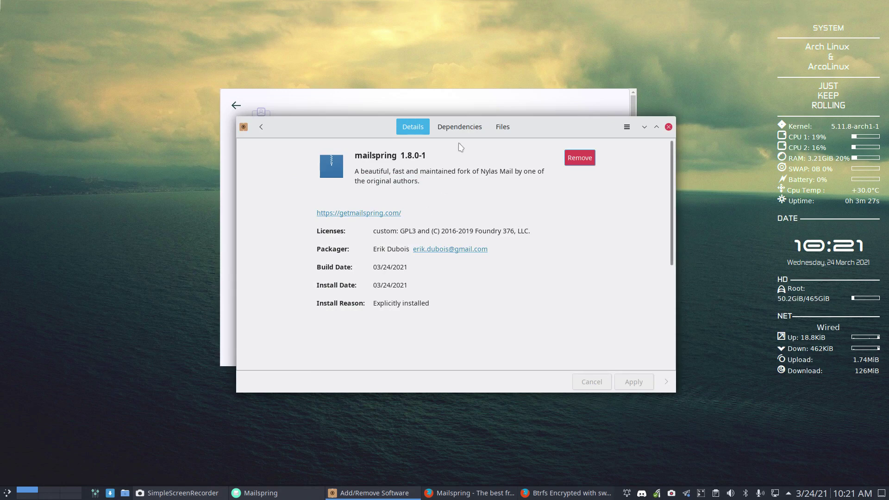
click(463, 131)
- Select libxss and scroll down to optional dependencies libappindicator-gtk3, libgnome-keyring and gnome-keyring
click(371, 233)
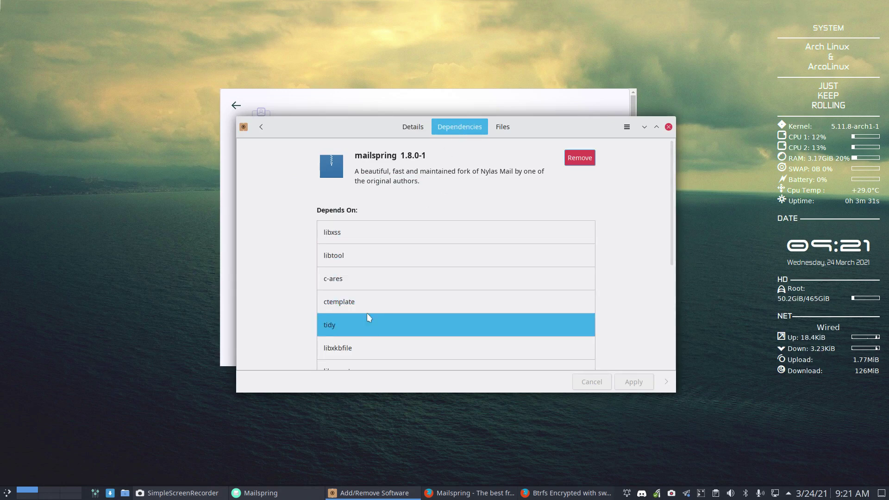
scroll(368, 315, down, 2)
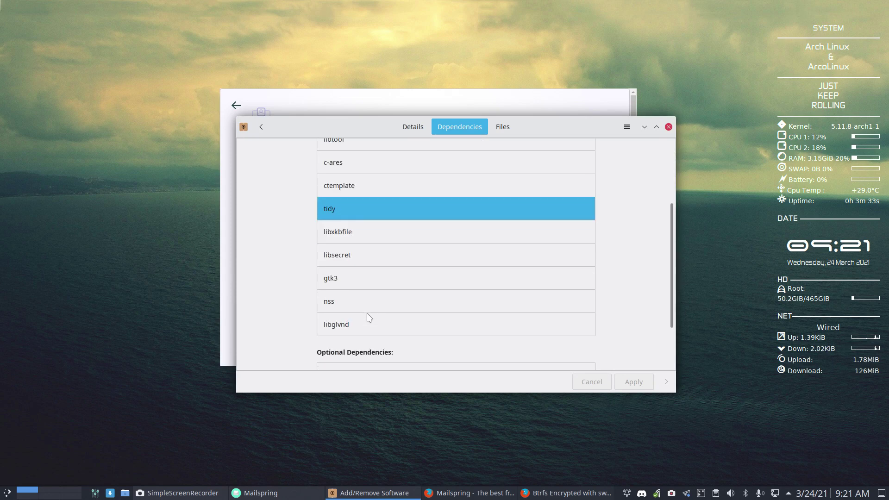
scroll(369, 317, down, 1)
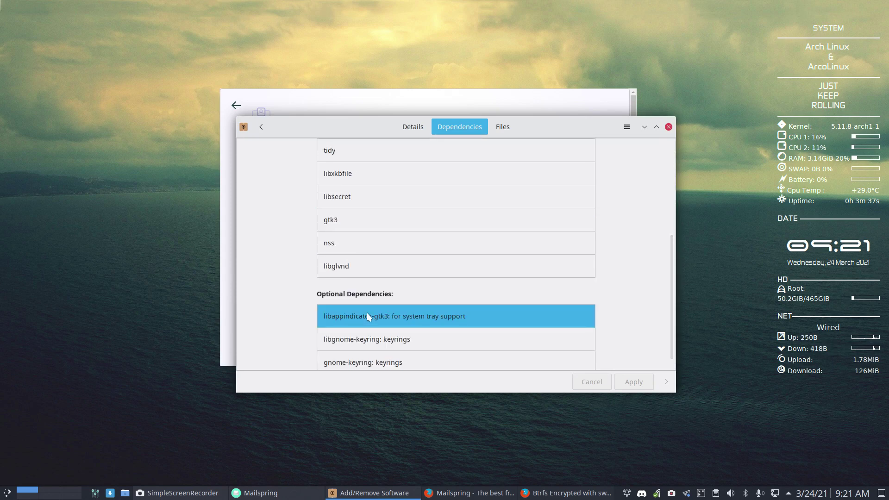
scroll(367, 314, down, 1)
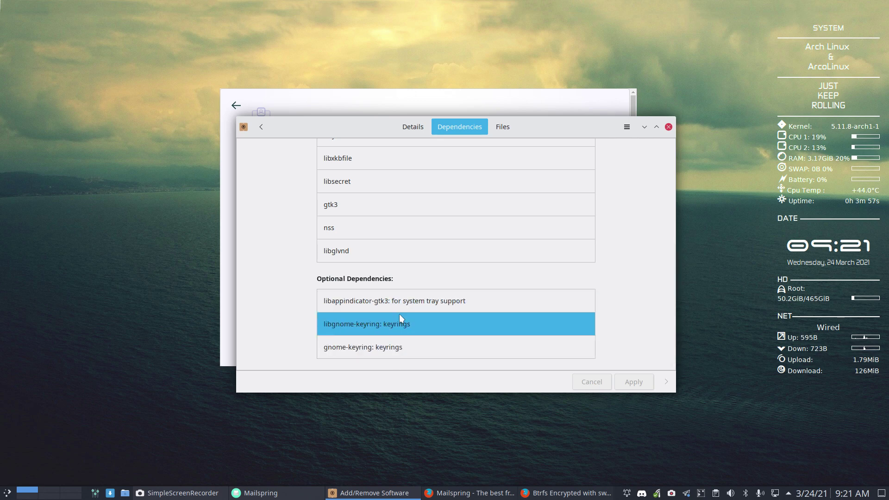
- Show mailspring's Files list from the top, highlighting words in the /usr/bin, appdata and applications paths
click(502, 128)
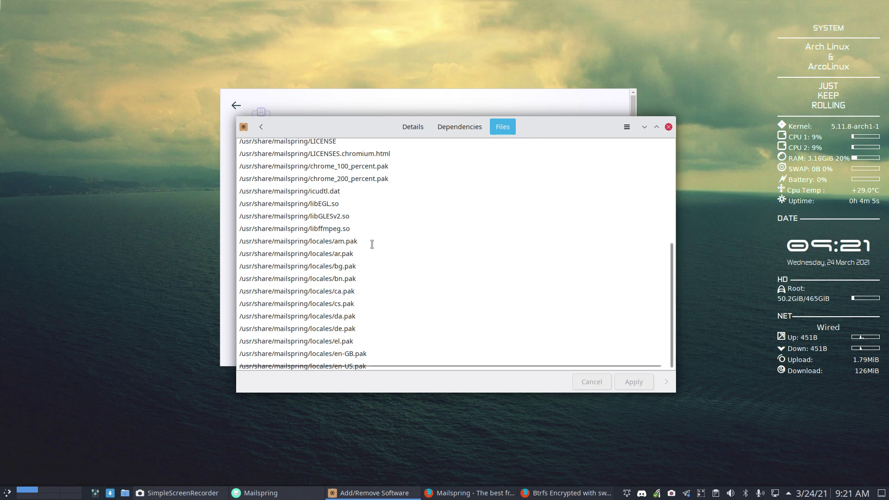
drag(672, 288, 673, 178)
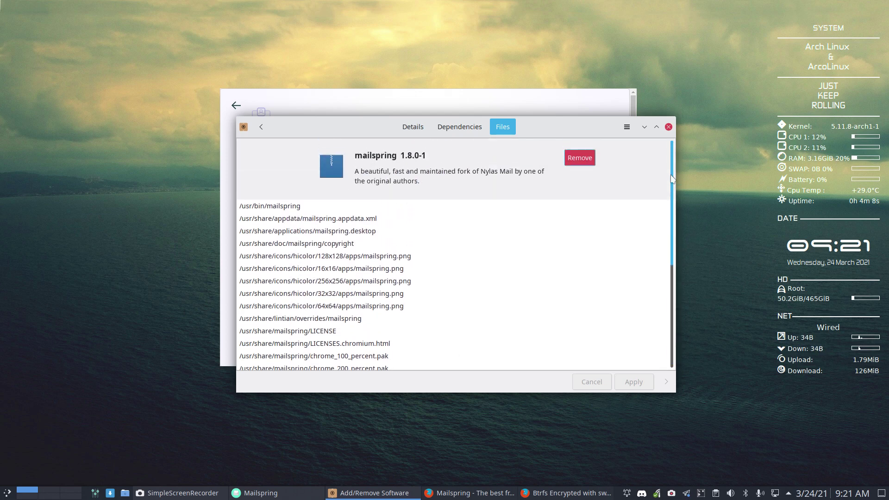
double_click(269, 206)
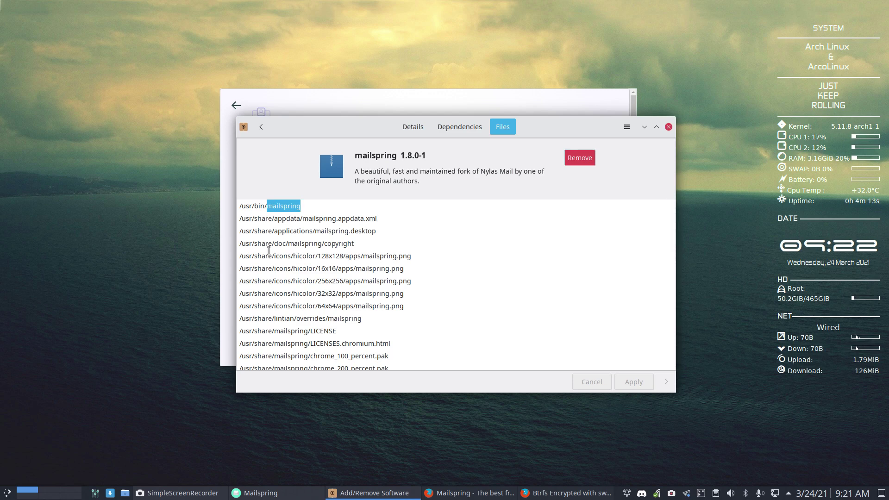
double_click(285, 218)
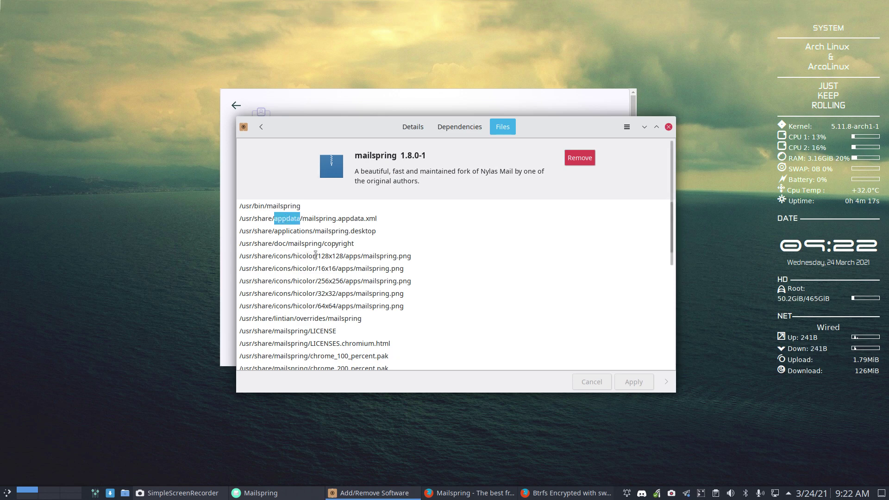
double_click(295, 230)
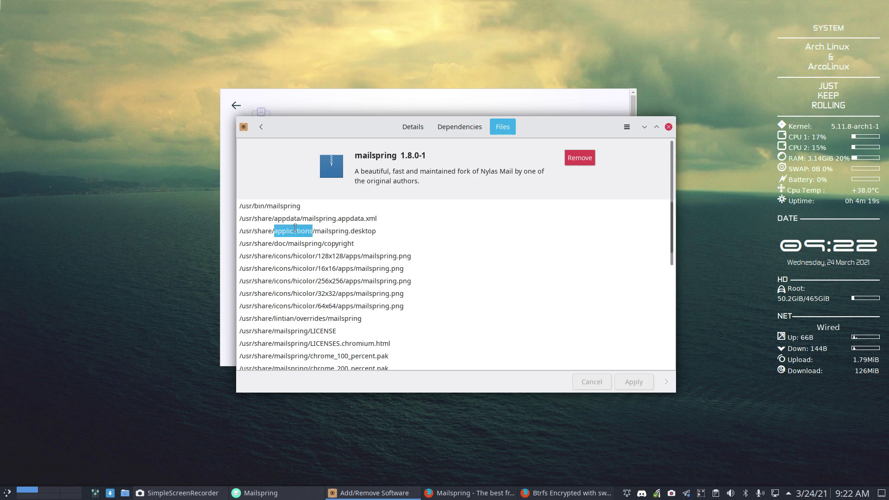
double_click(364, 230)
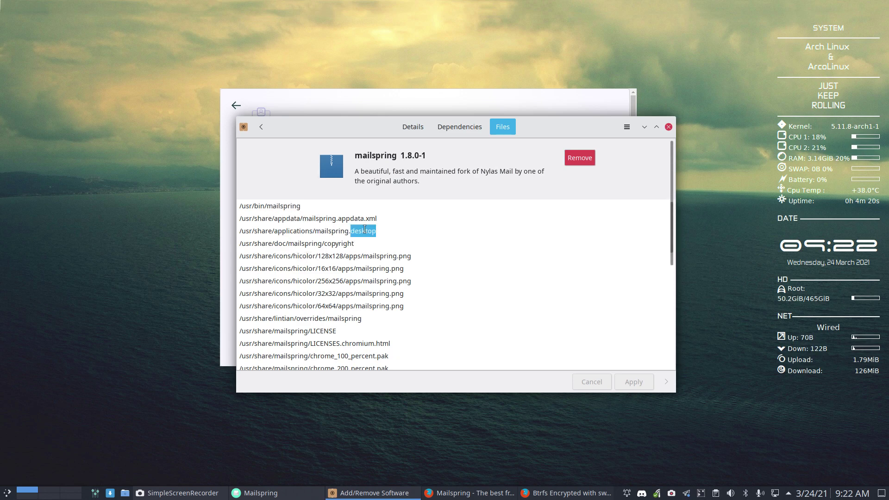
- Search 'mail' in the application launcher, then close it and refocus the package window
click(8, 493)
text(mail)
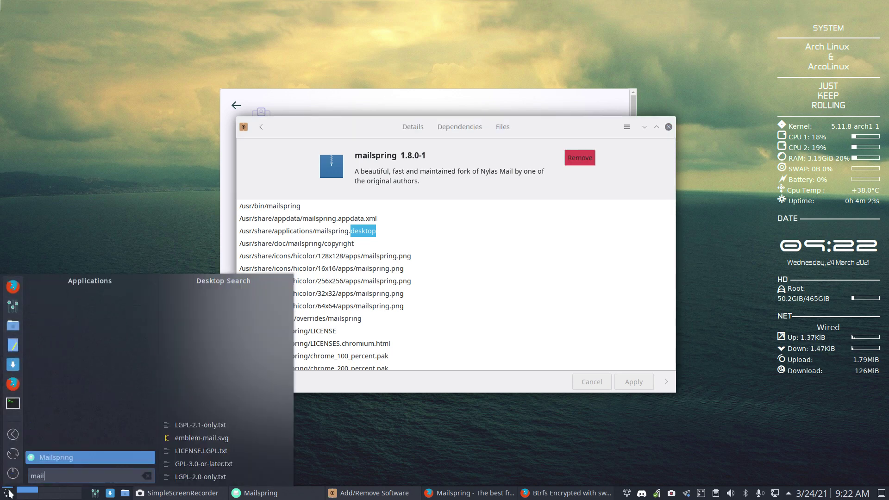
drag(376, 231, 231, 231)
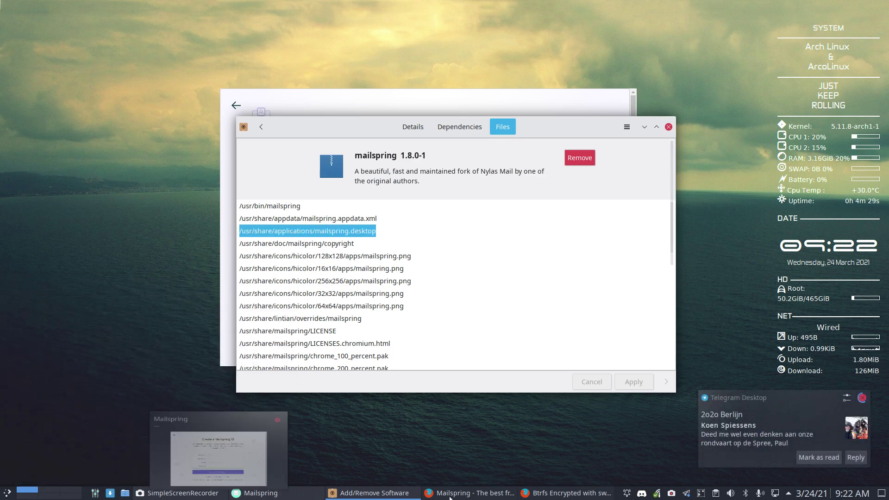
- Dismiss the Telegram notification, quit Discord and Telegram from the tray, and scroll to the hunspell files
click(862, 398)
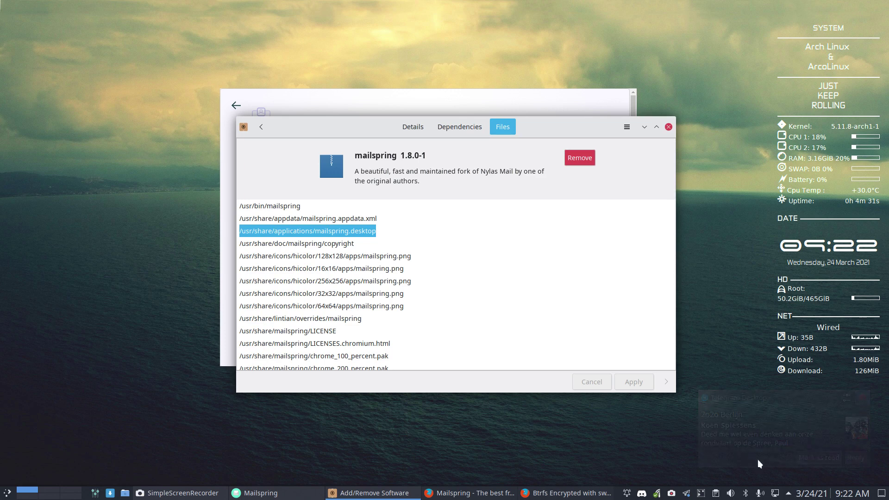
right_click(641, 494)
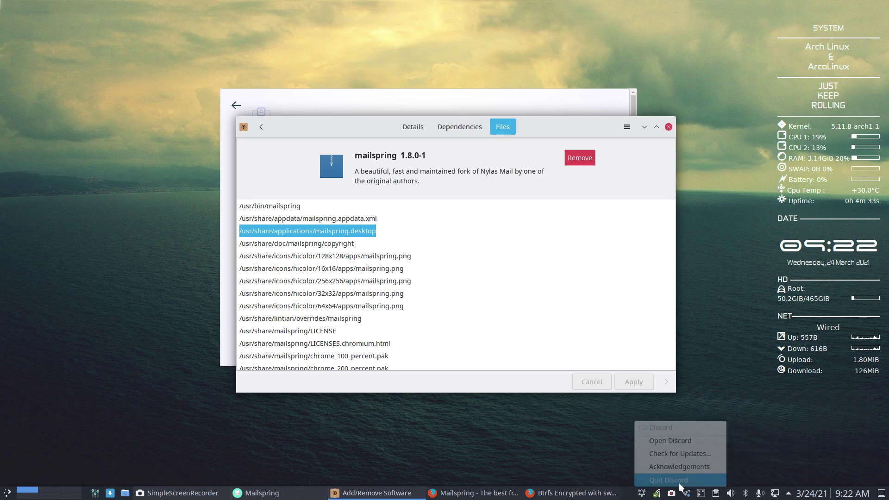
right_click(696, 489)
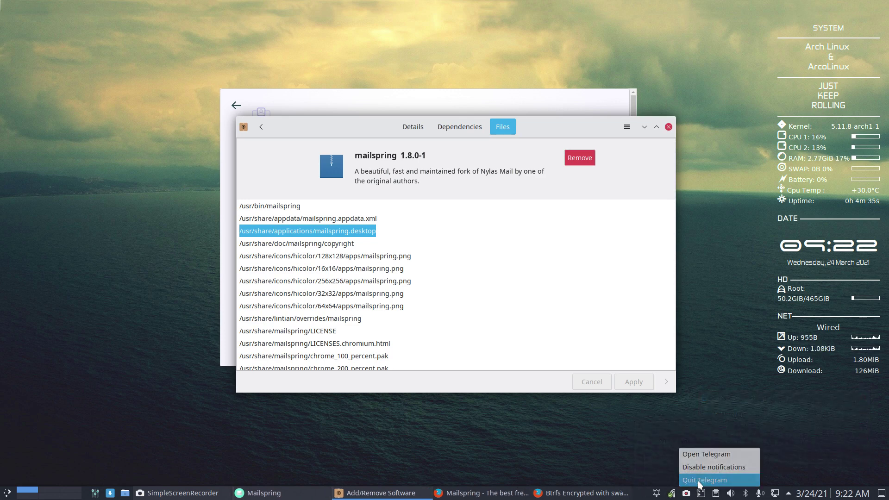
click(698, 481)
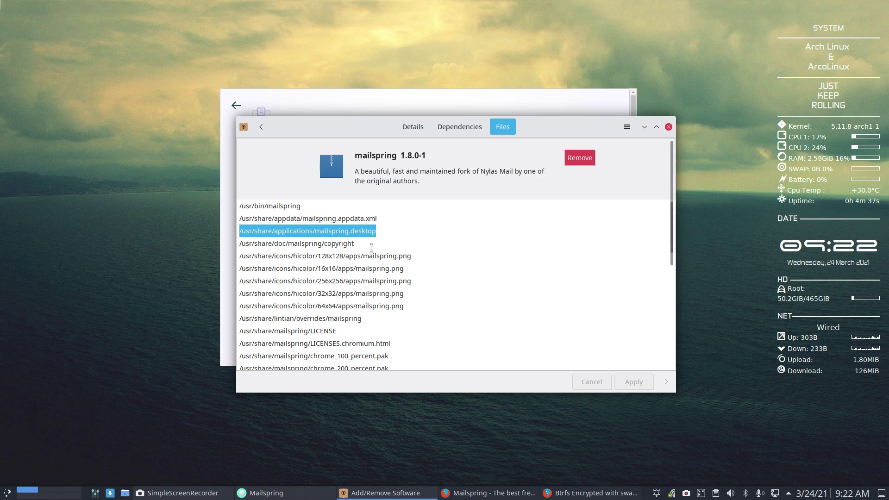
scroll(372, 248, down, 10)
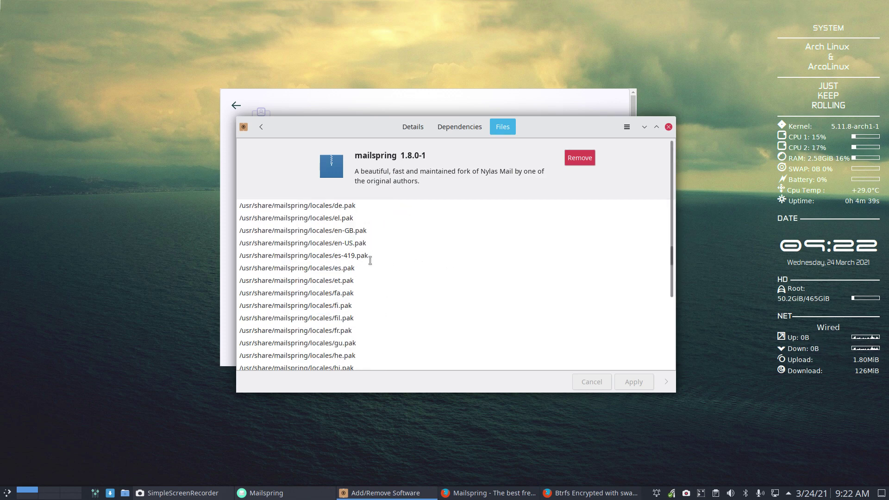
scroll(321, 304, down, 15)
scroll(321, 304, down, 10)
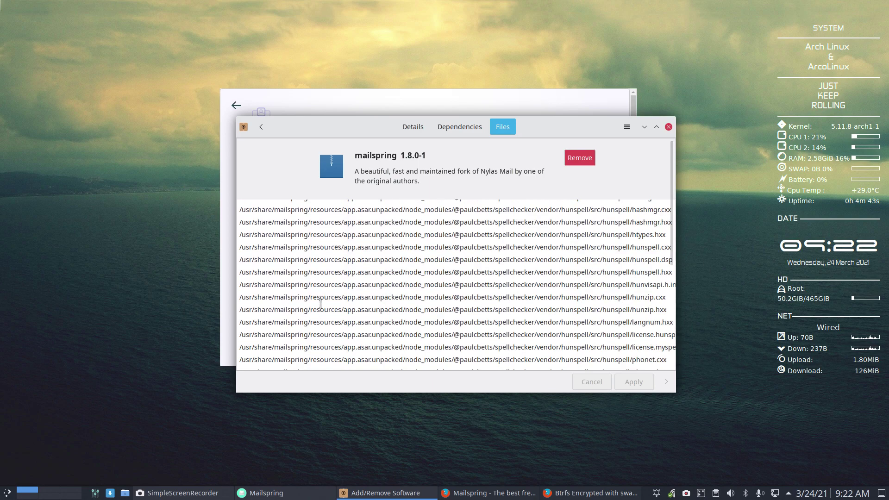
- Close Add/Remove Software and bring Firefox's getmailspring.com page forward, scrolling down it
click(667, 129)
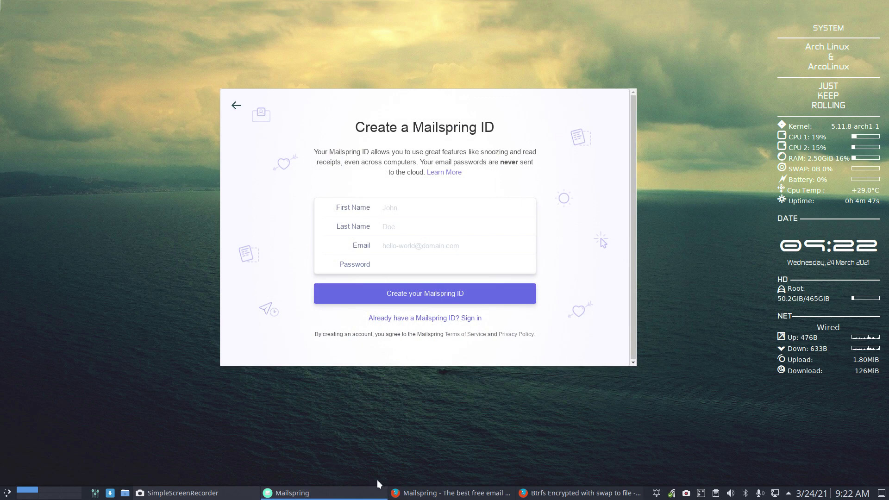
click(433, 494)
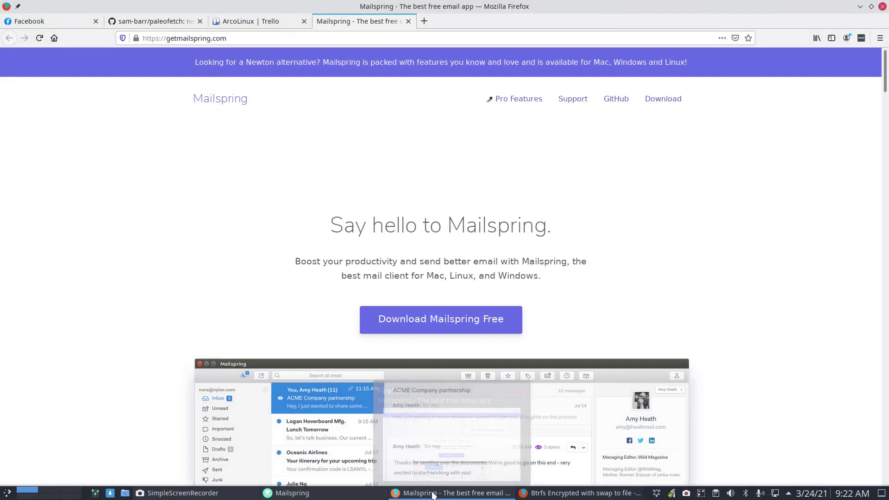
scroll(250, 316, down, 3)
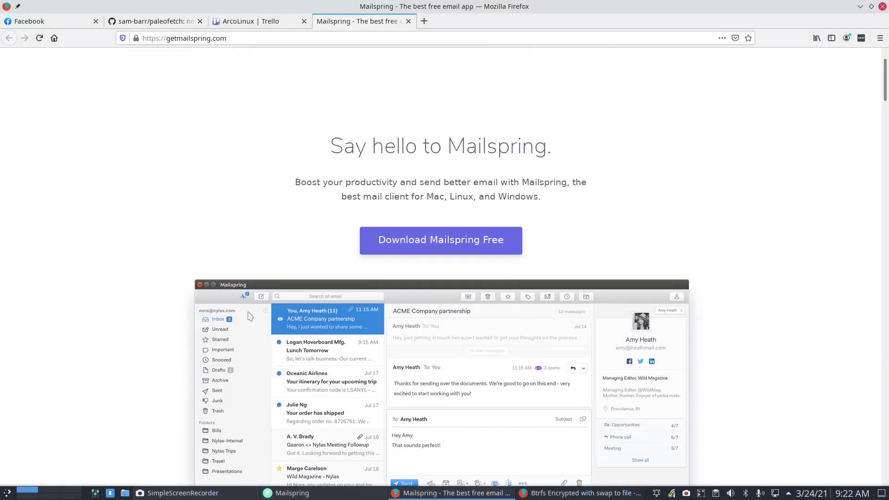